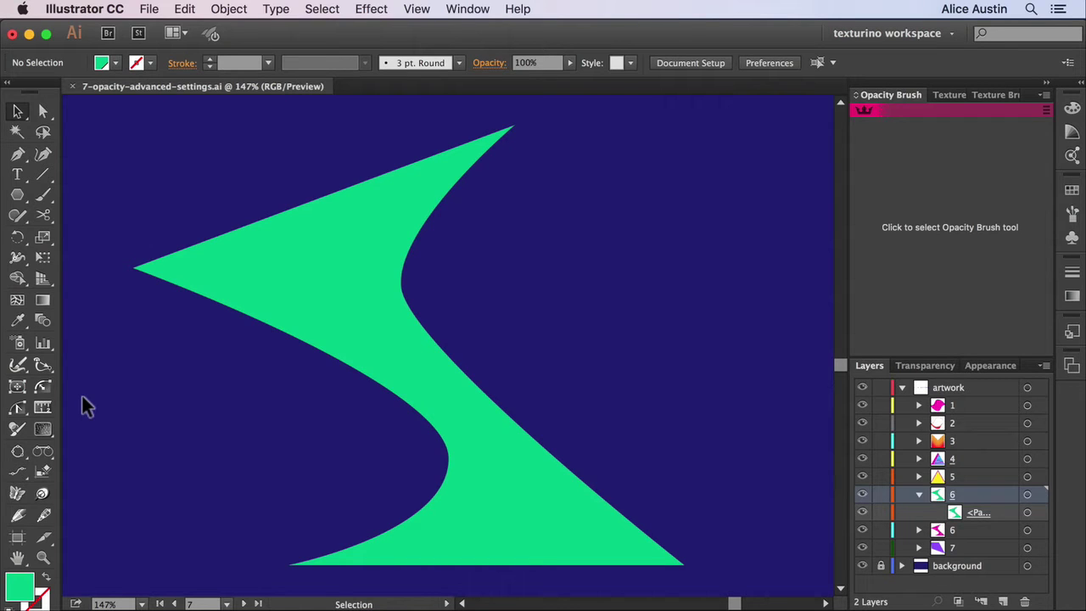
Step: Turn off Decrease Spacing at High Hardnesses in the Opacity Brush Preferences
double_click(19, 431)
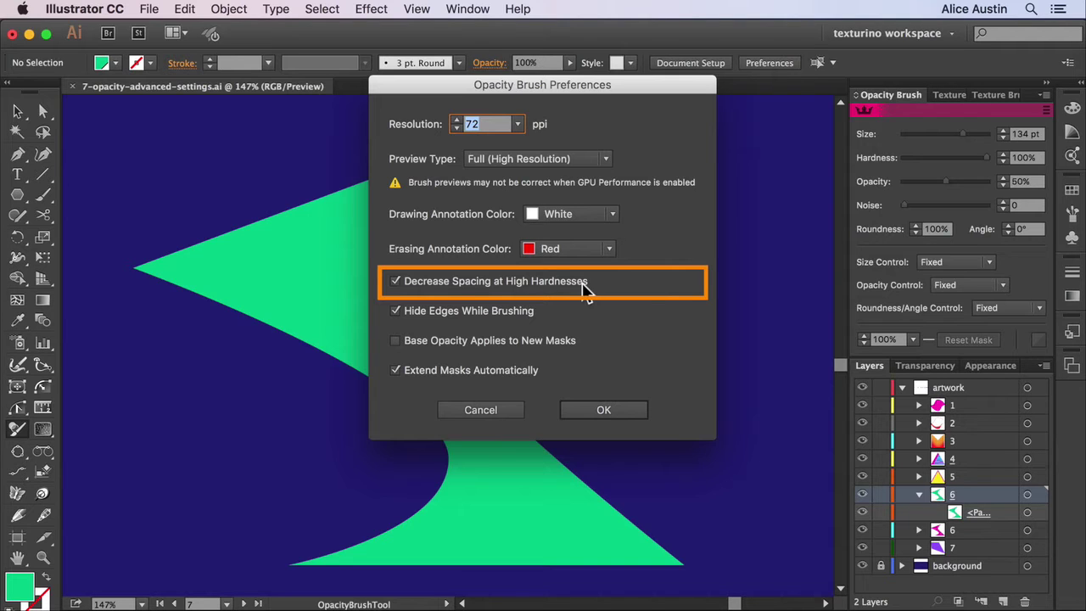
click(395, 280)
click(588, 406)
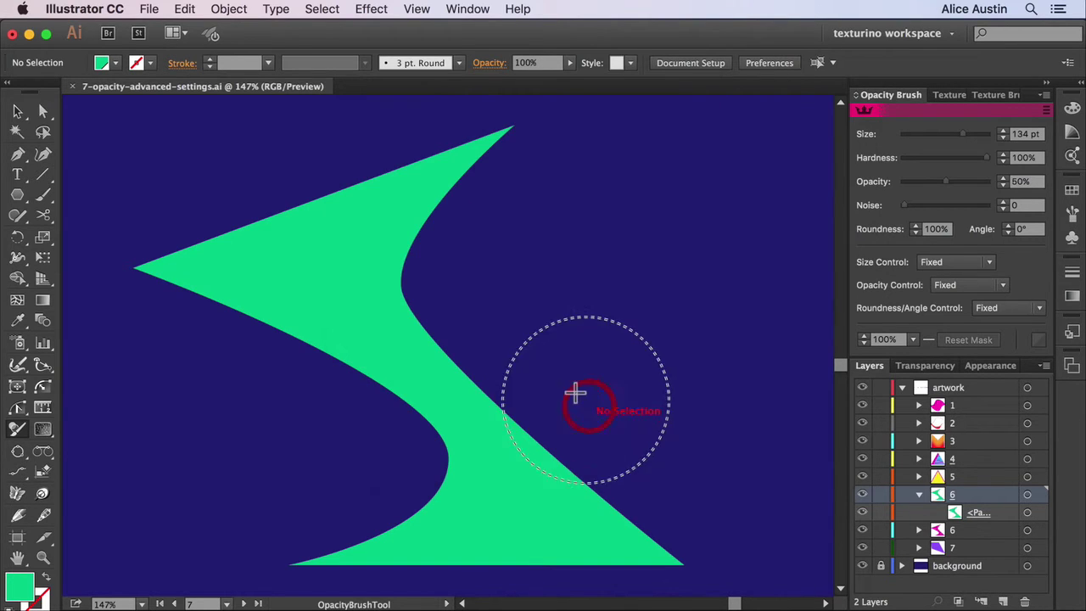
Step: Paint two test fade strokes down the S-shape, then reset its mask to solid green
super+click(427, 194)
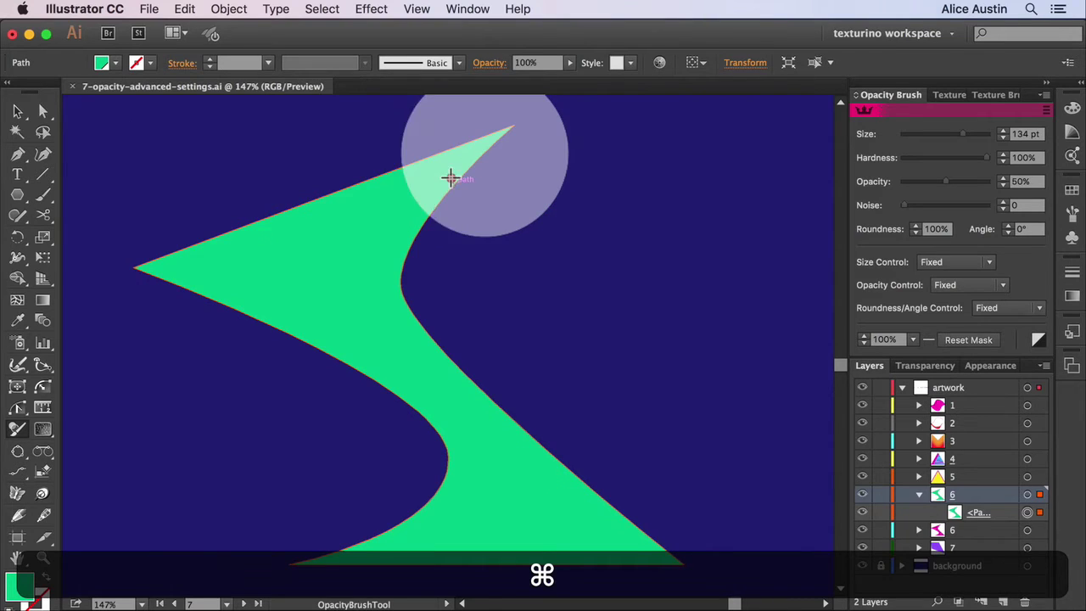
drag(449, 177, 683, 517)
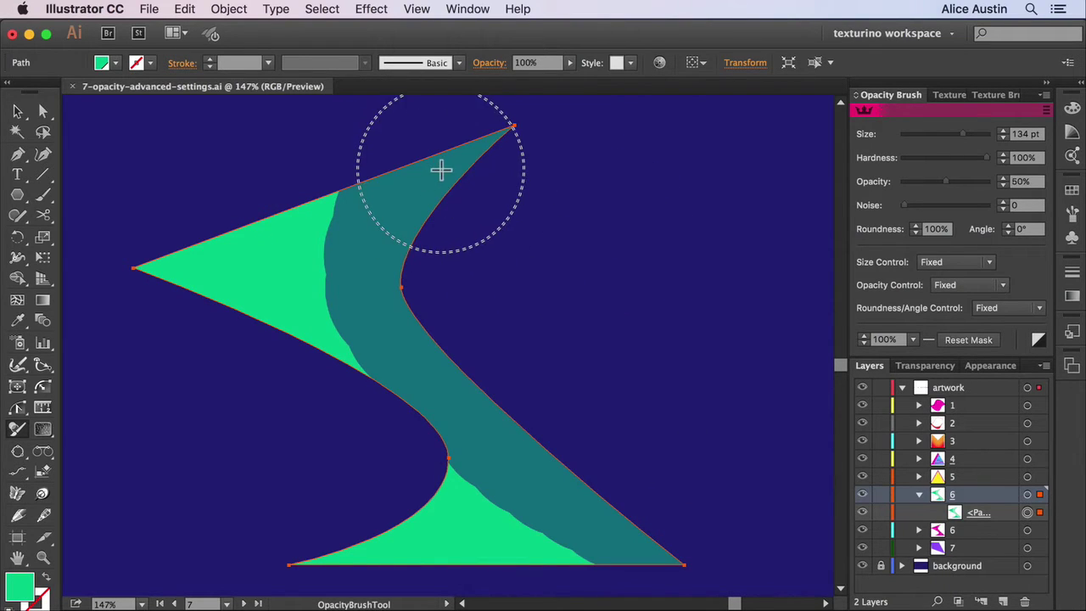
drag(450, 167, 730, 532)
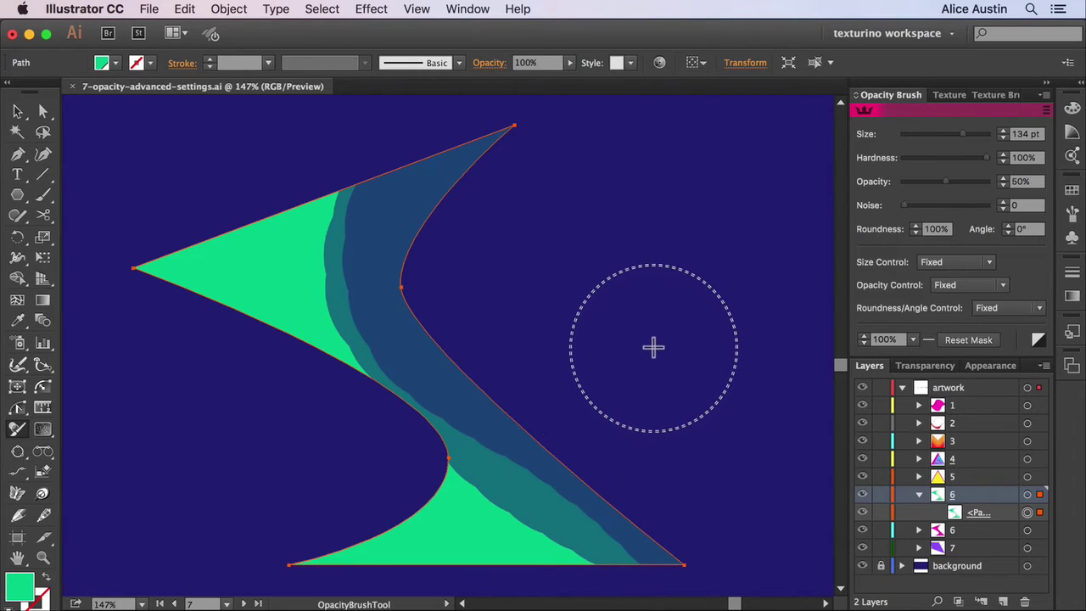
click(974, 339)
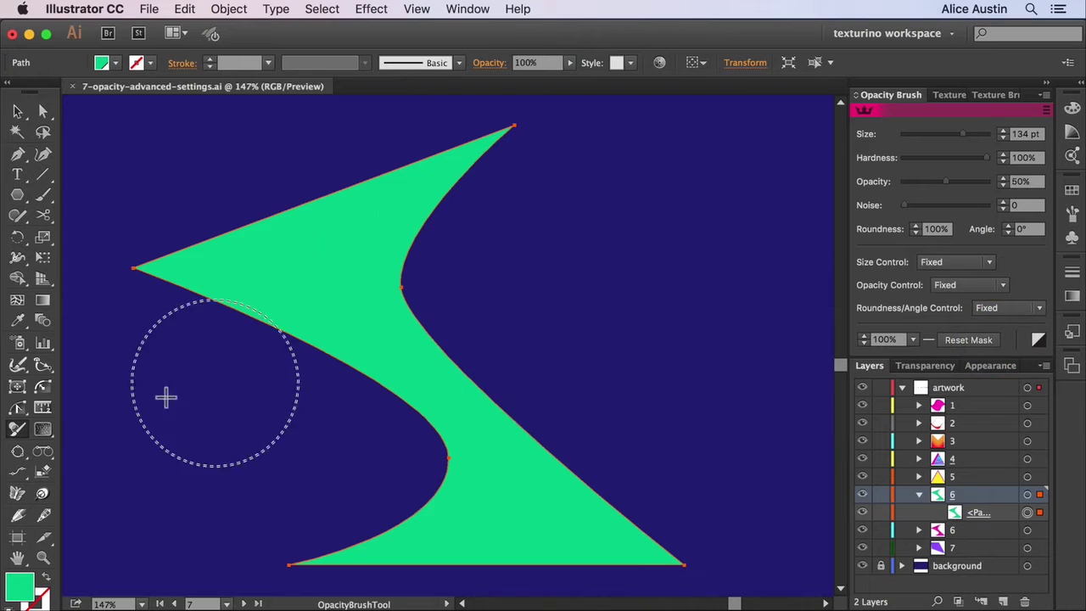
Step: Re-enable Decrease Spacing at High Hardnesses and turn off Hide Edges While Brushing
double_click(17, 429)
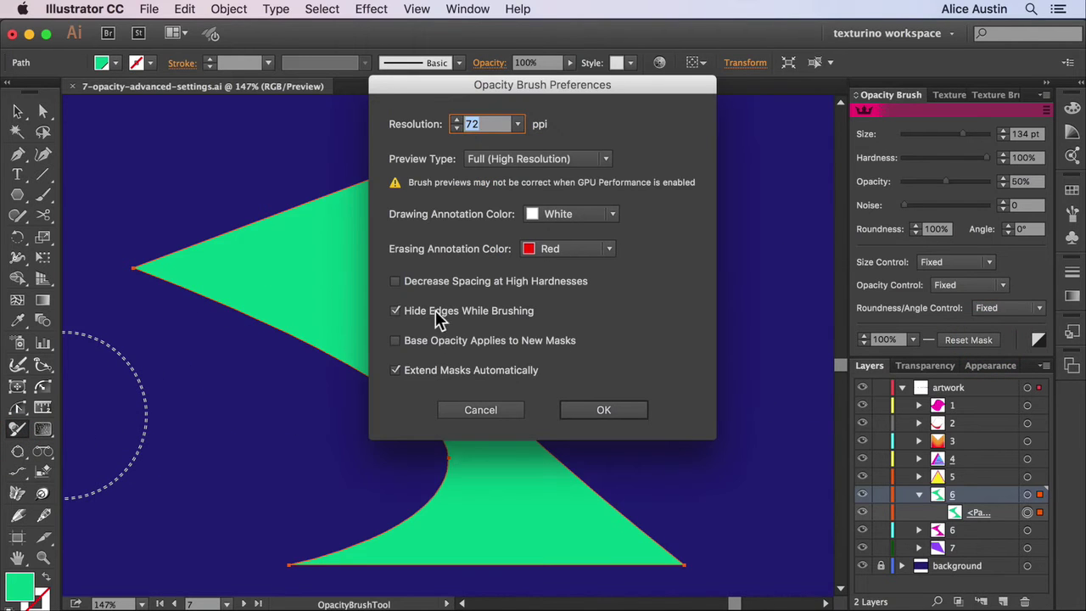
click(395, 281)
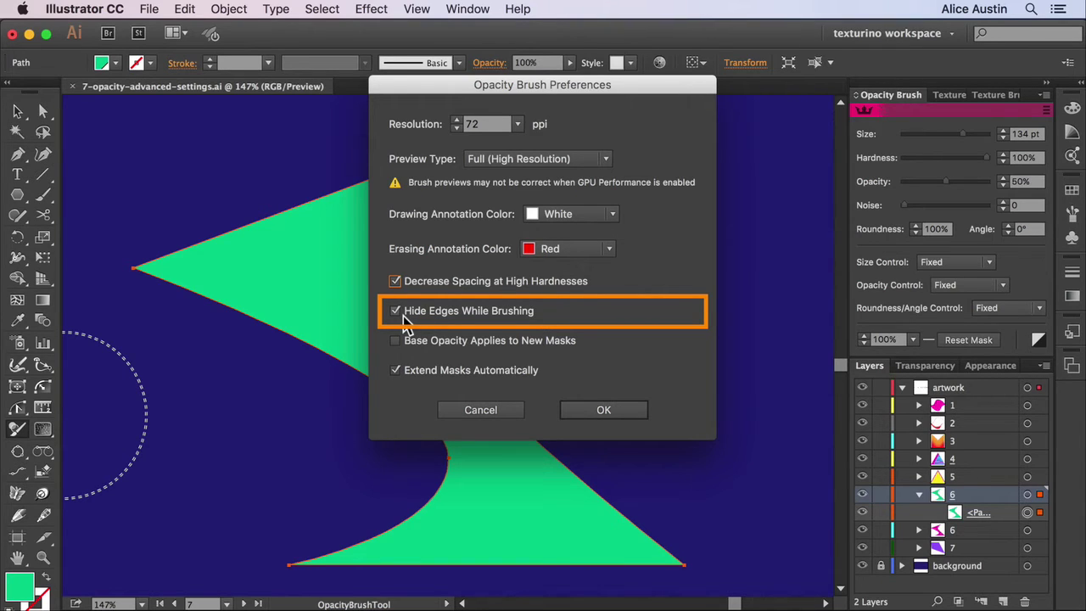
click(396, 311)
click(600, 411)
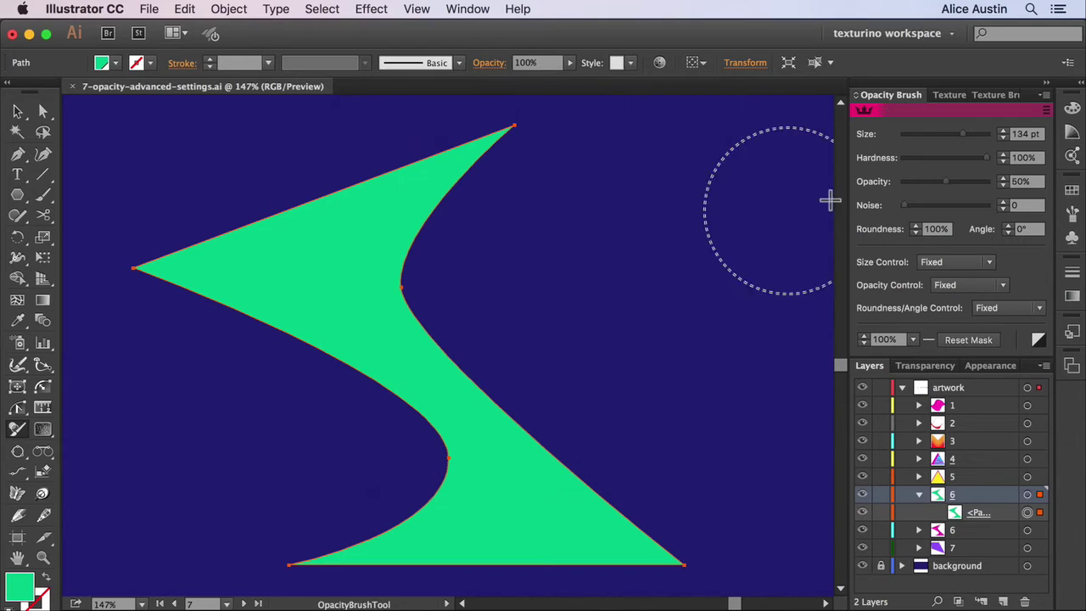
Step: Set brush hardness to 0% and paint soft fades along the S-shape's right side
drag(993, 159, 899, 158)
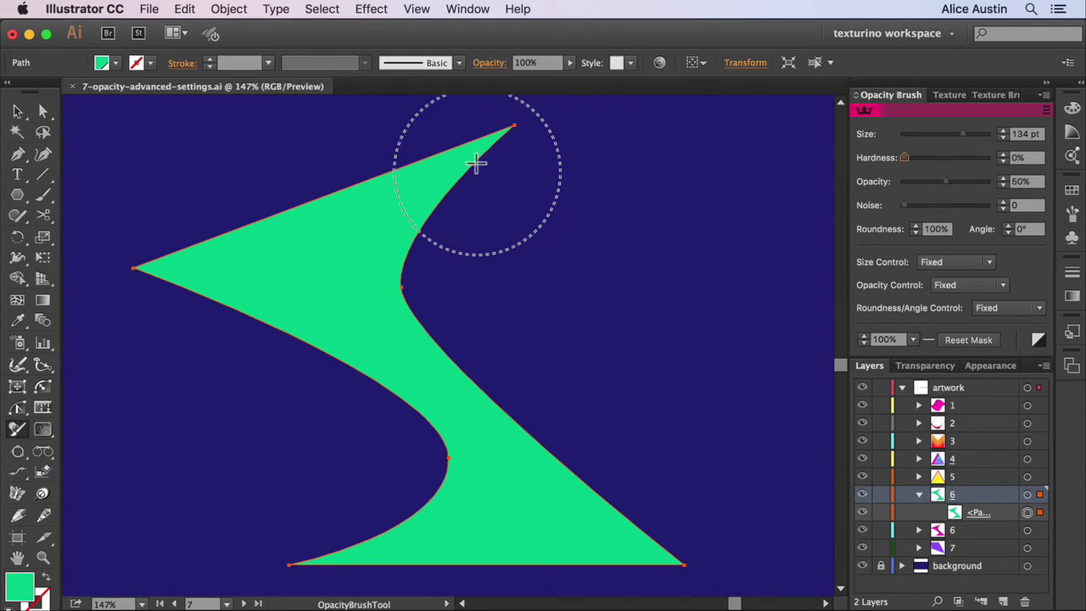
mouse_move(473, 165)
mouse_down()
mouse_move(423, 224)
mouse_move(517, 396)
mouse_move(742, 564)
mouse_up()
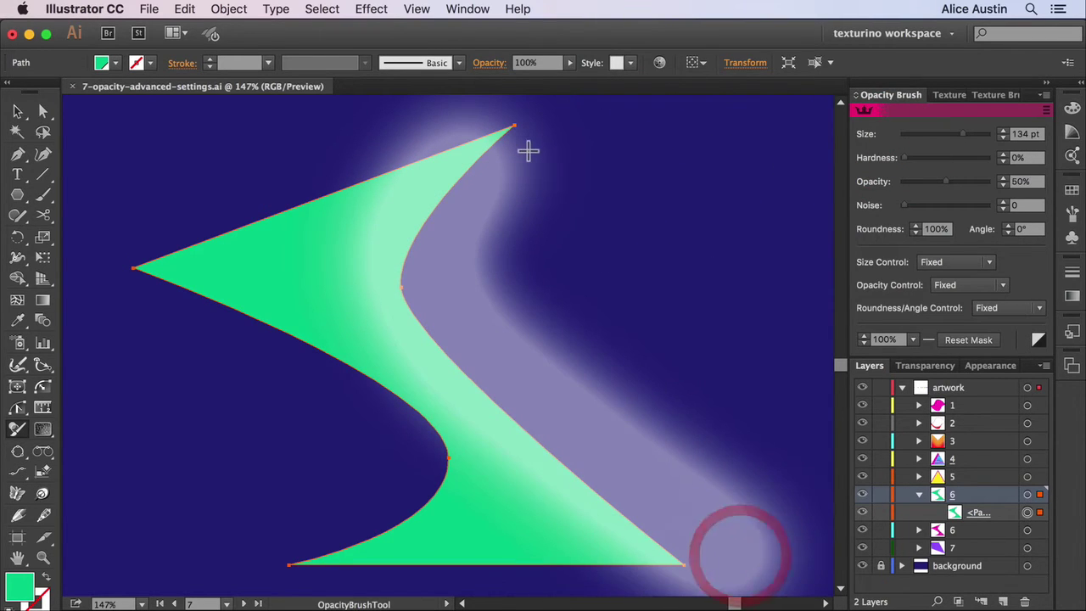
mouse_move(512, 125)
mouse_down()
mouse_move(436, 262)
mouse_move(588, 462)
mouse_move(718, 555)
mouse_up()
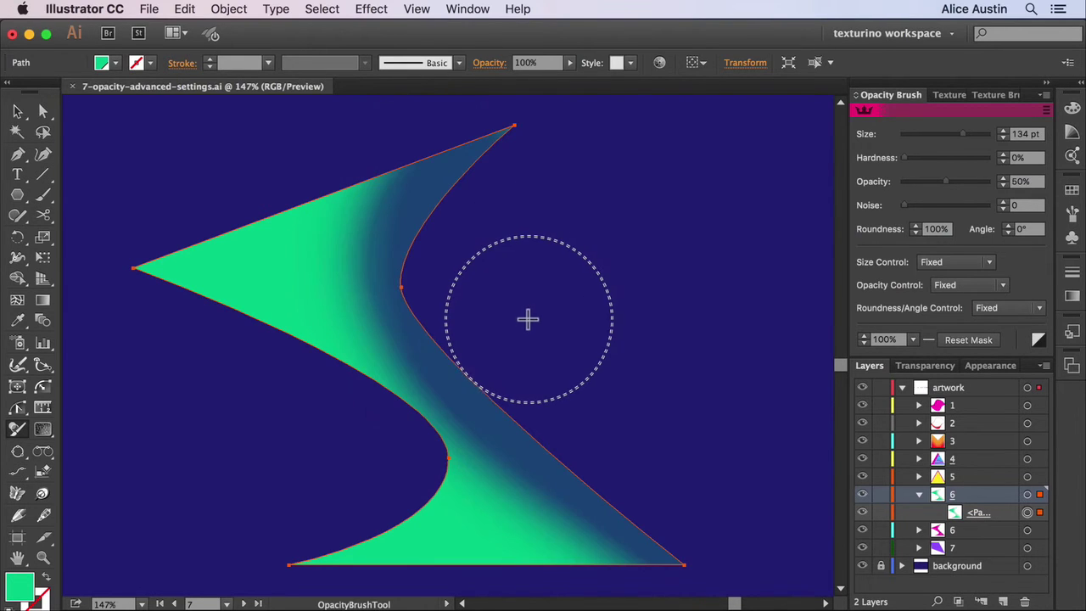
Step: Turn Hide Edges While Brushing back on and enable Base Opacity Applies to New Masks
double_click(17, 428)
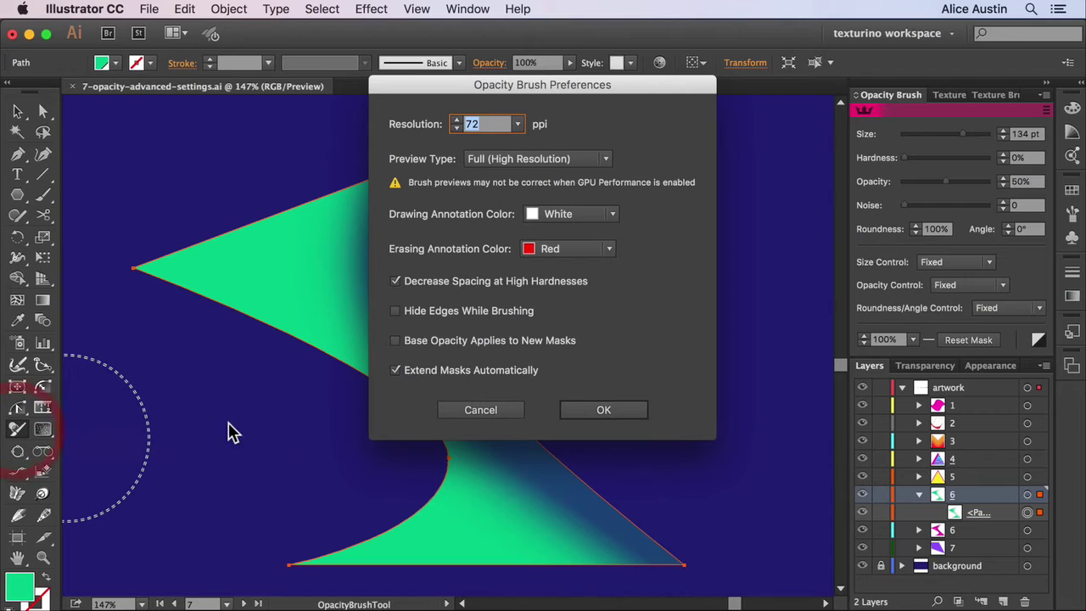
click(399, 313)
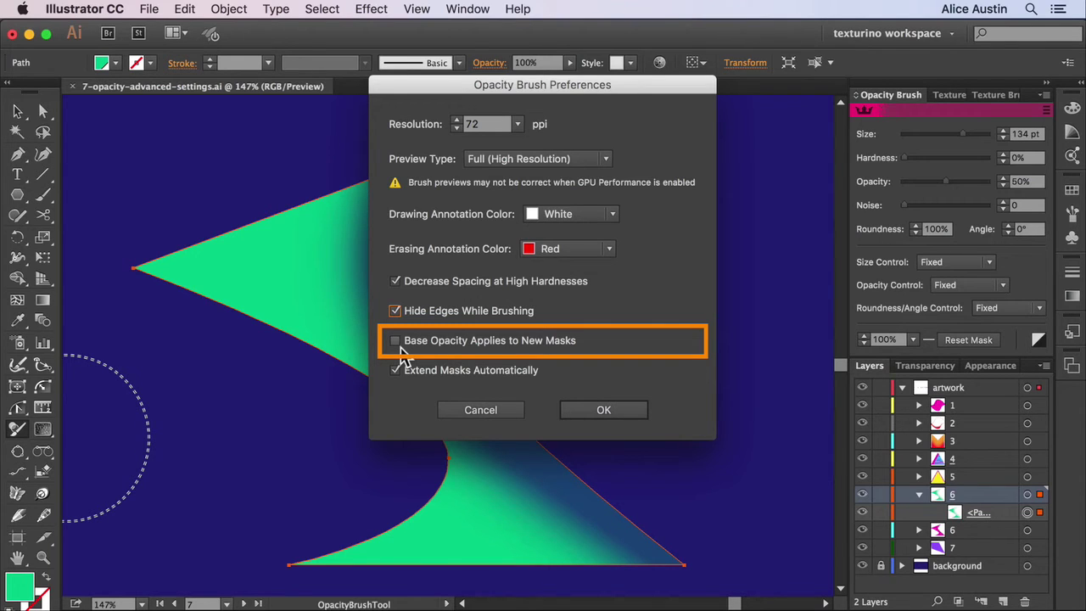
click(395, 341)
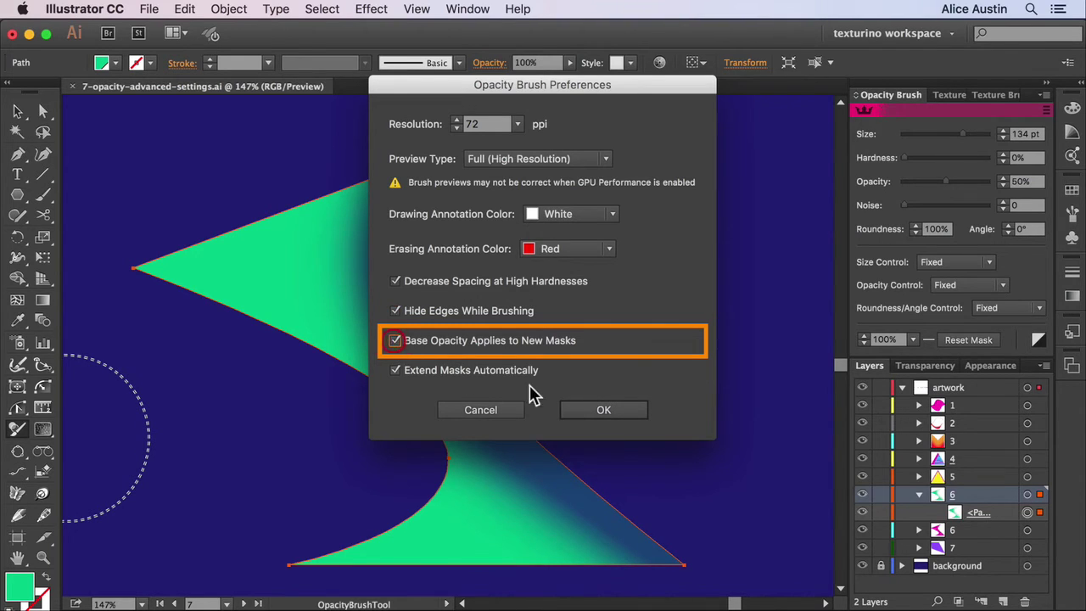
click(625, 415)
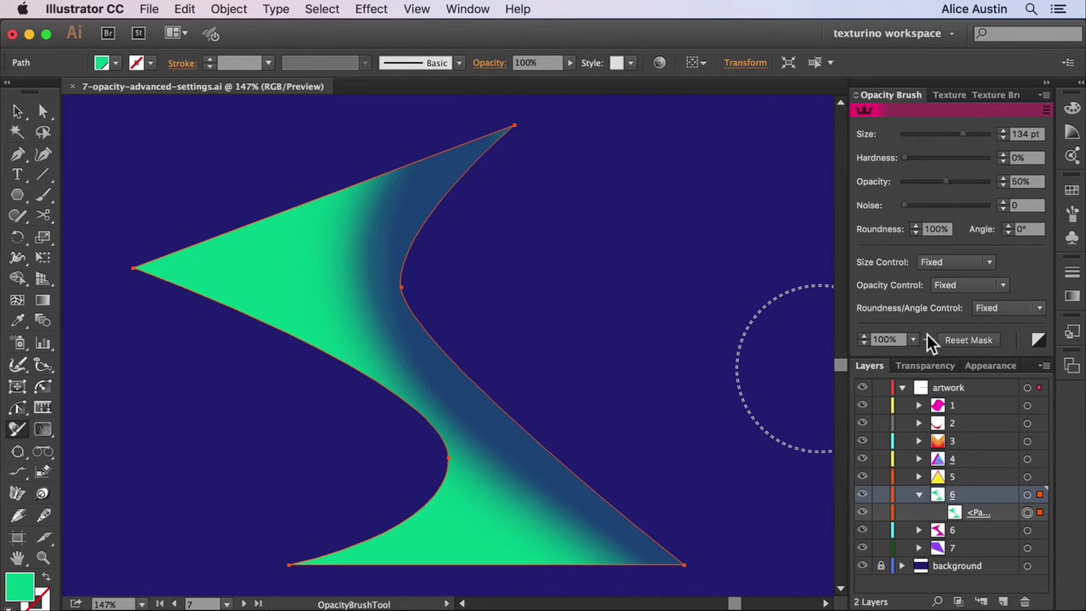
Step: Set mask opacity to 50%, reset the mask, and repaint the fade from top tip to bottom-right
click(913, 339)
click(902, 435)
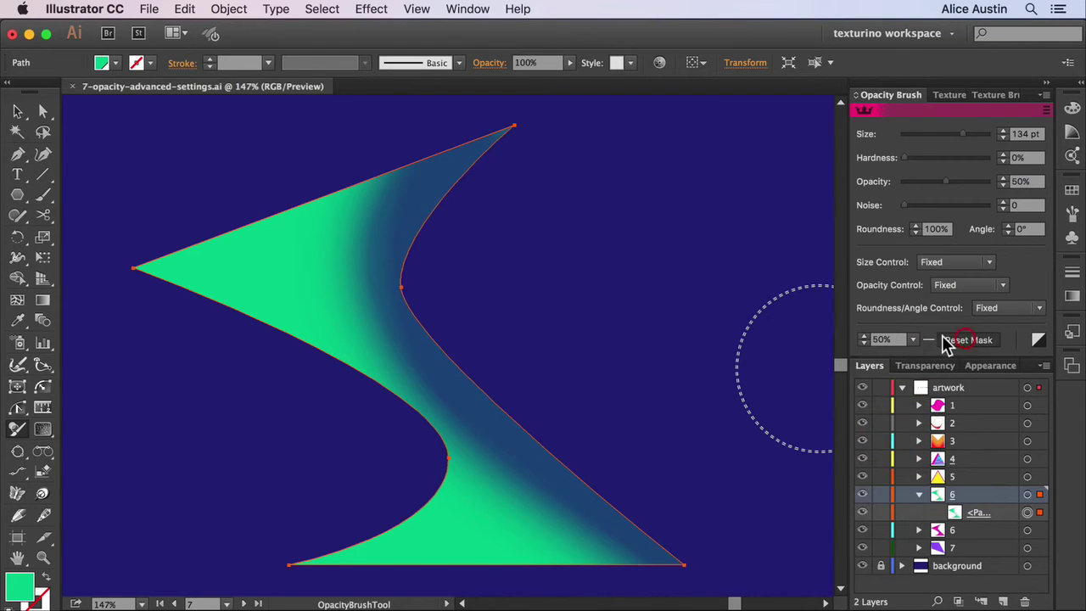
click(944, 341)
mouse_move(500, 150)
mouse_down()
mouse_move(482, 152)
mouse_move(701, 554)
mouse_up()
key(ctrl+z)
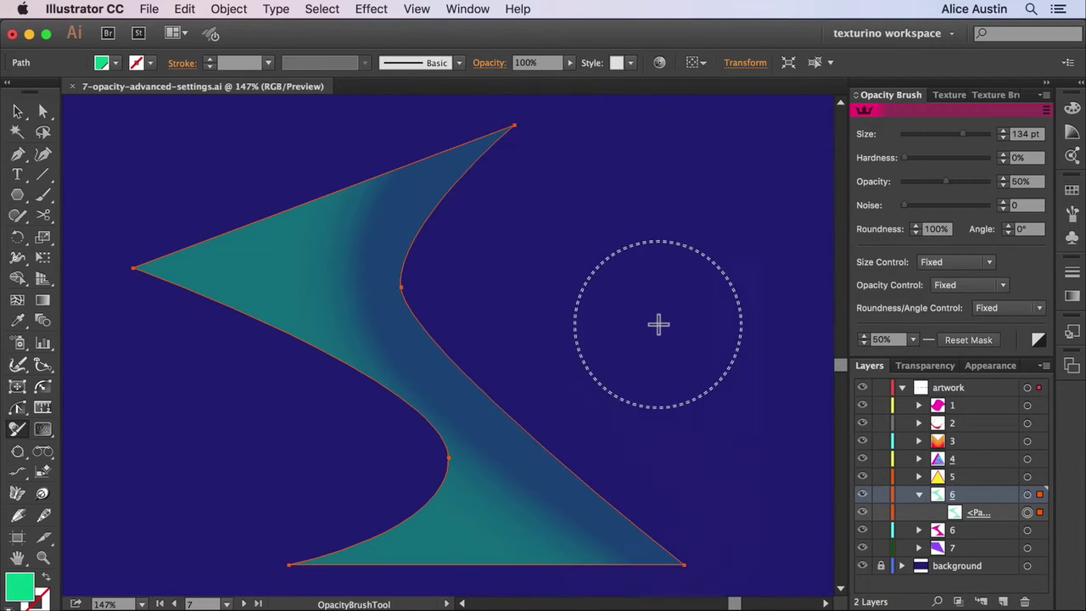
mouse_move(500, 169)
mouse_down()
mouse_move(672, 540)
mouse_move(689, 551)
mouse_up()
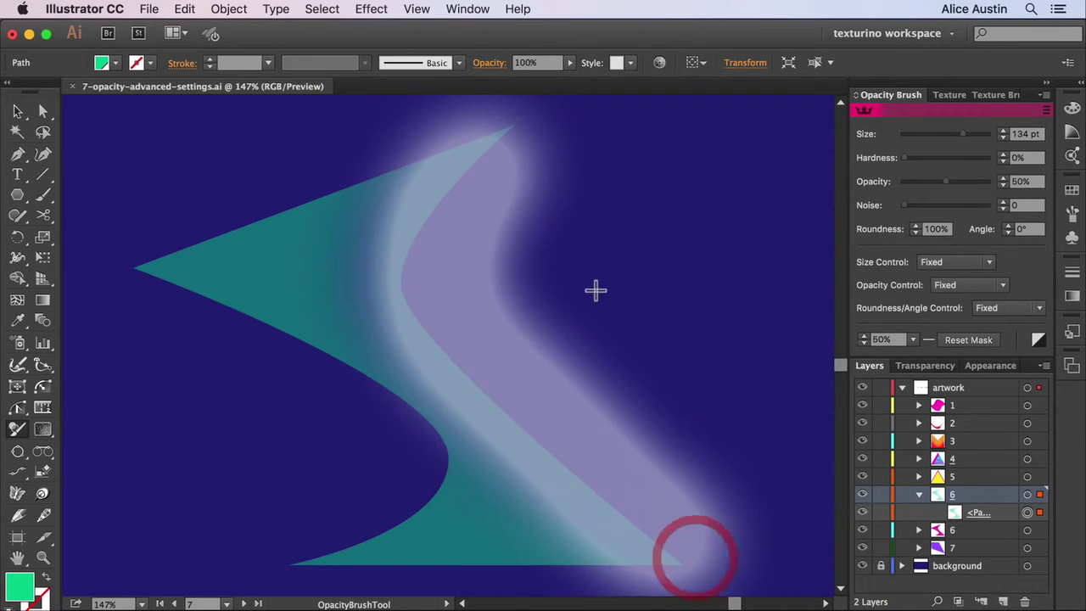
Step: Draw a green octagon with the Dynamic Shapes tool above the S-shape
click(17, 386)
click(515, 208)
drag(515, 208, 525, 167)
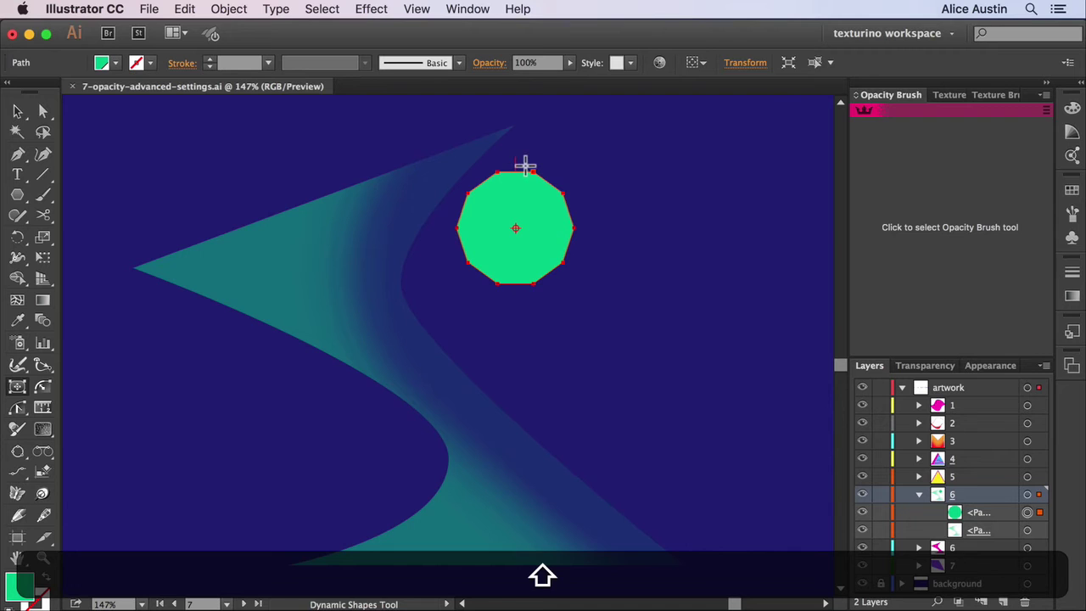
Step: Fade the octagon's upper-right area with two Opacity Brush strokes
click(875, 276)
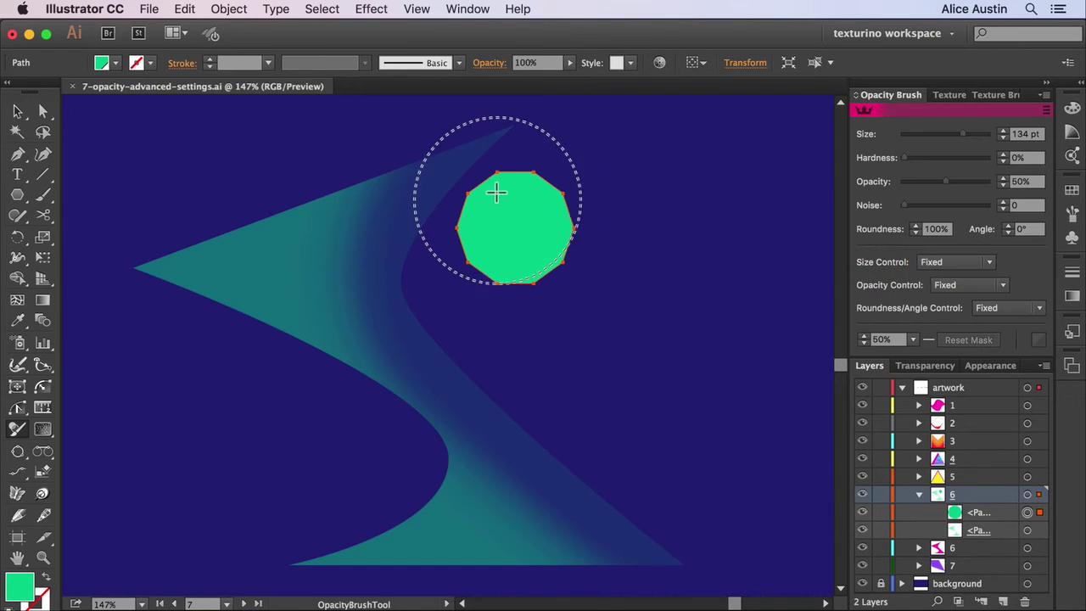
drag(523, 164, 585, 184)
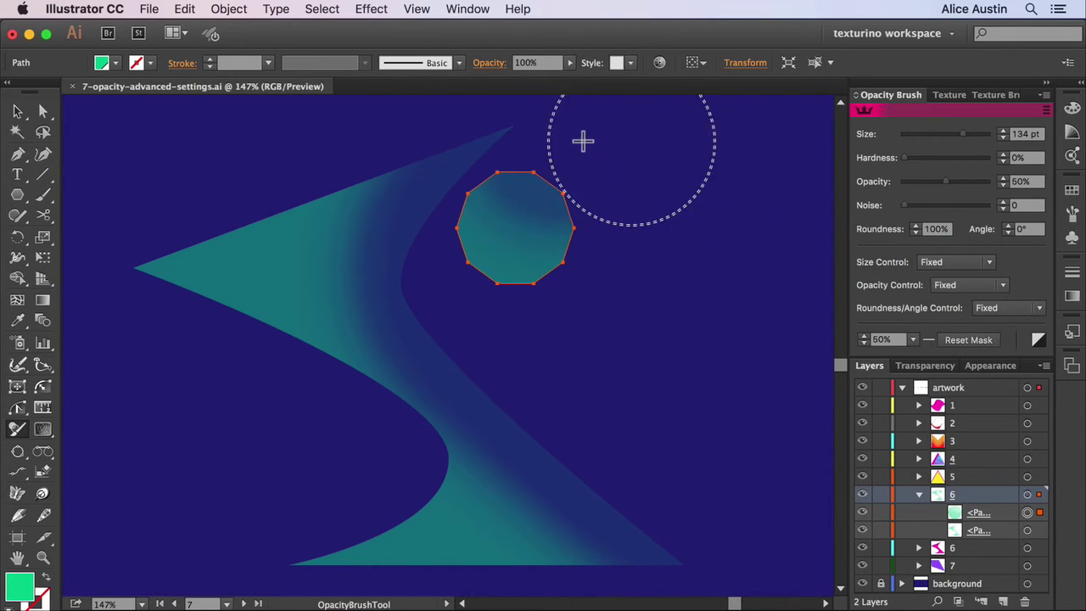
drag(534, 150, 648, 174)
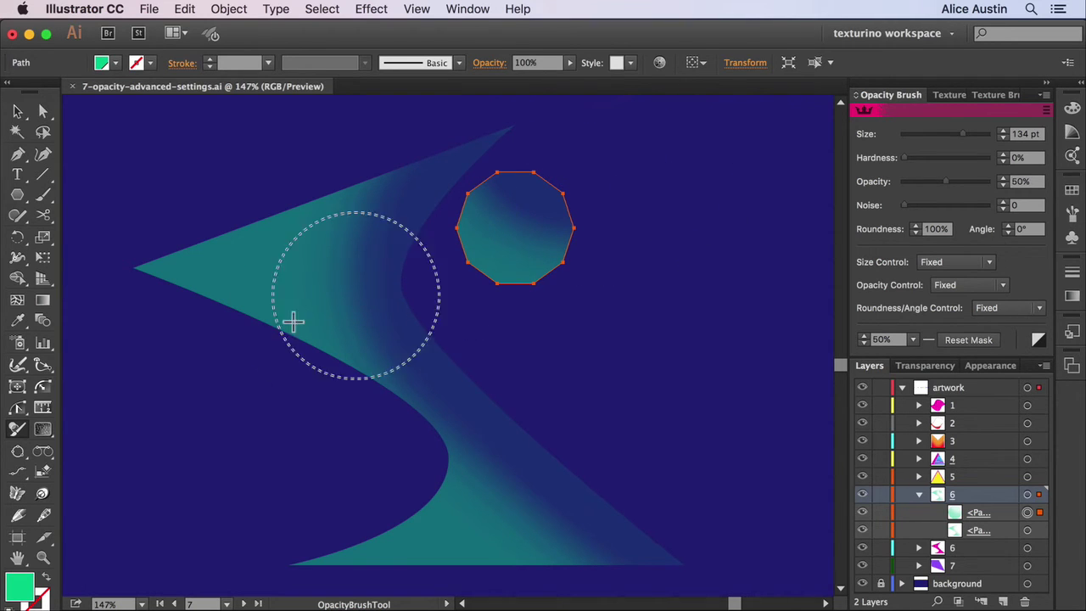
Step: Turn off Base Opacity Applies to New Masks in the Opacity Brush Preferences
double_click(17, 429)
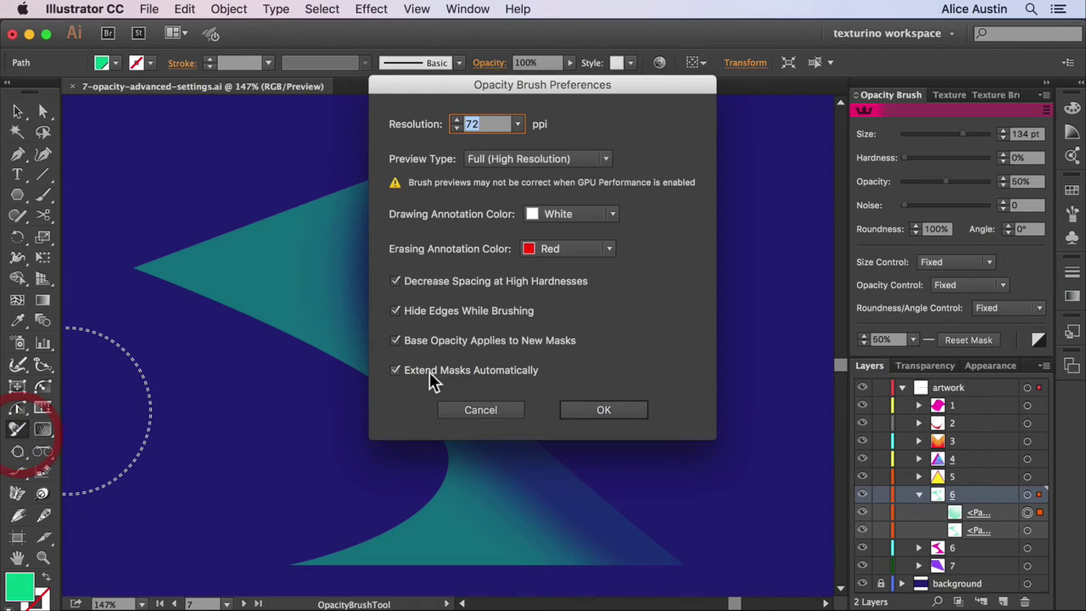
click(395, 340)
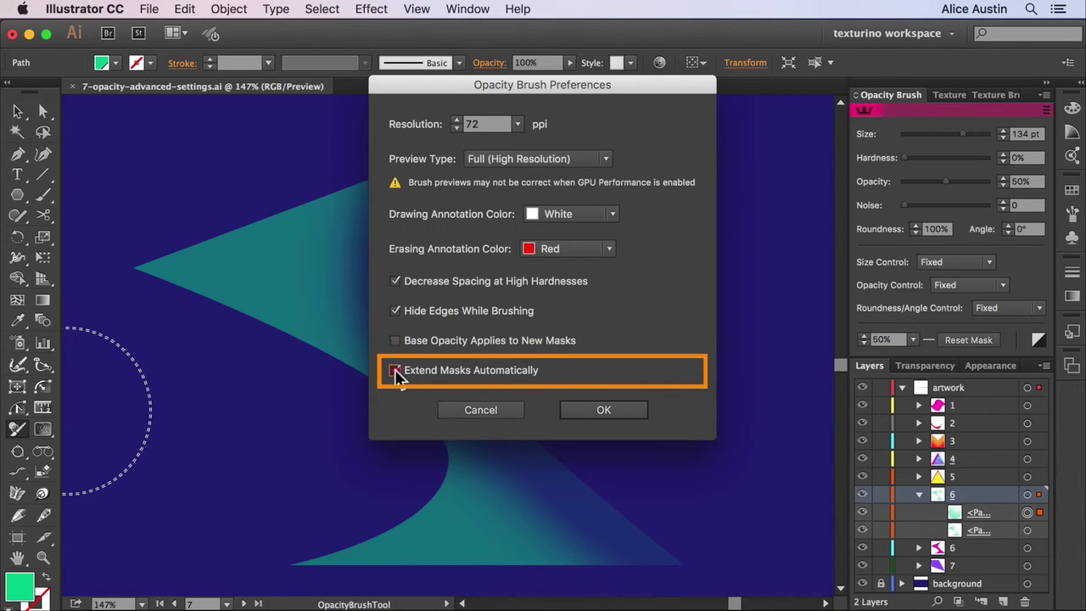
click(604, 410)
Step: Pull the octagon's bottom anchor into a teardrop, extend its mask to fit, and repaint the fade
key(a)
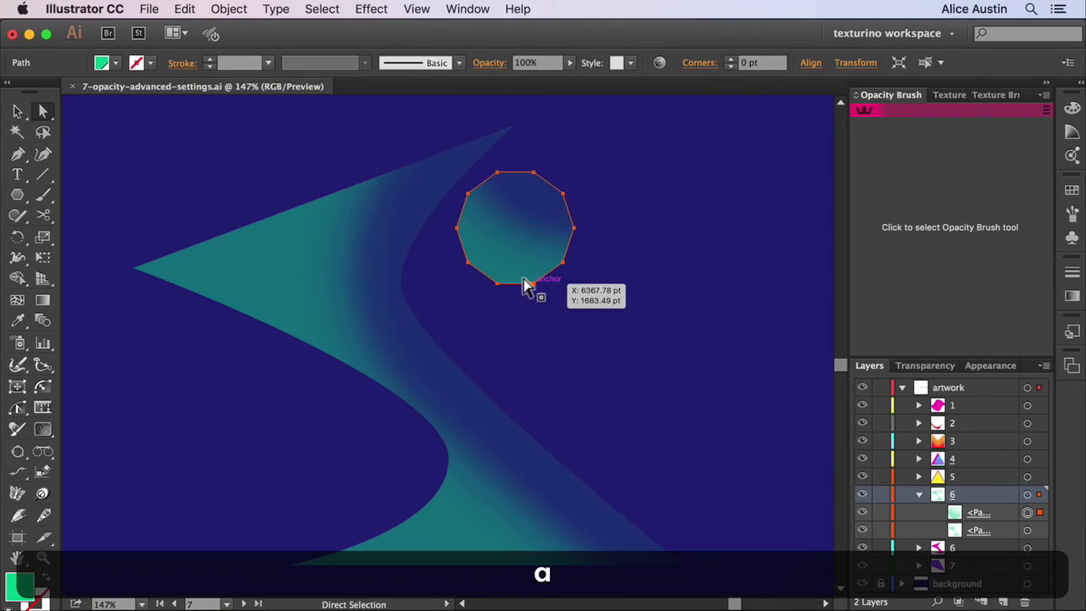
drag(526, 285, 541, 371)
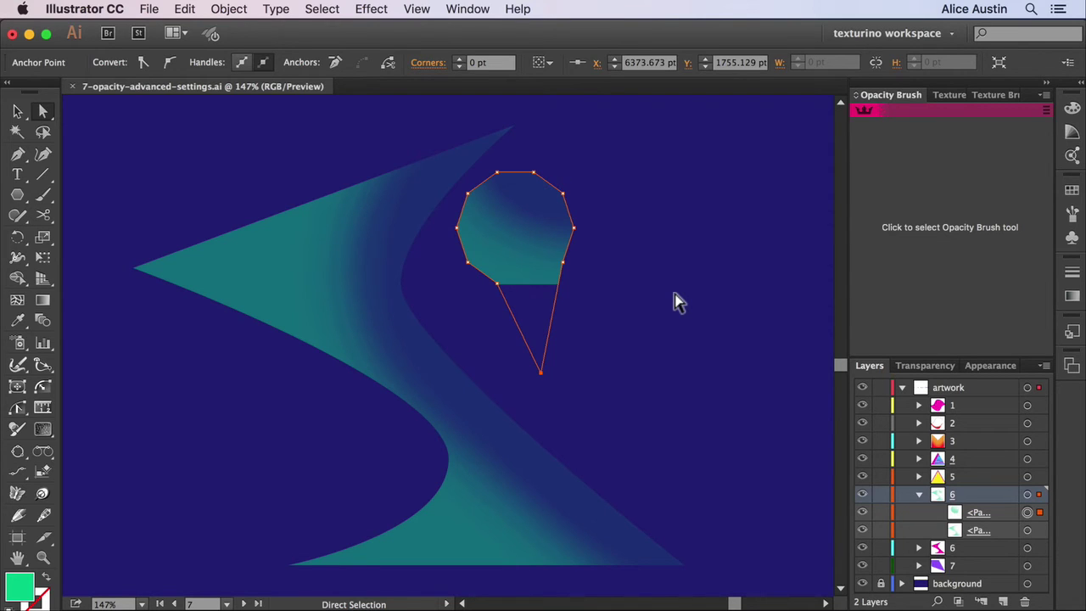
click(1044, 96)
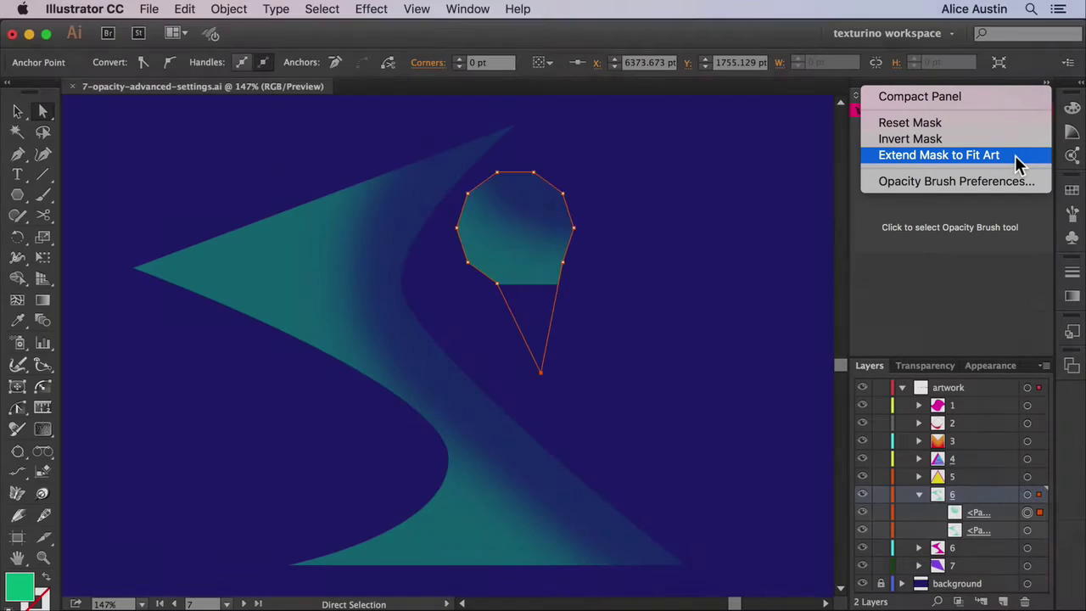
click(1014, 154)
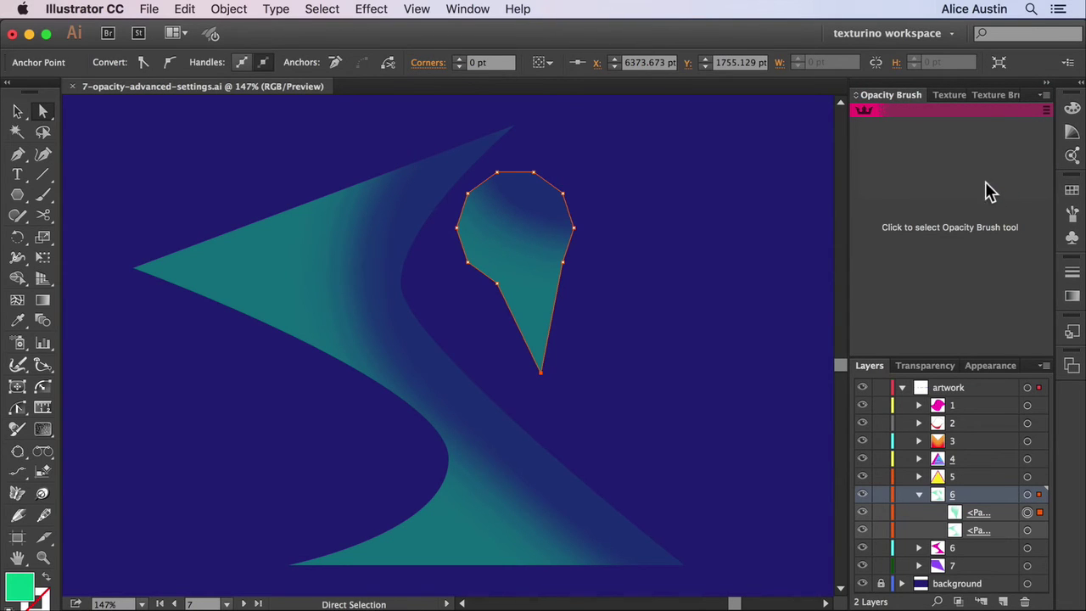
click(931, 189)
mouse_move(577, 214)
mouse_down()
mouse_move(594, 267)
mouse_move(647, 322)
mouse_up()
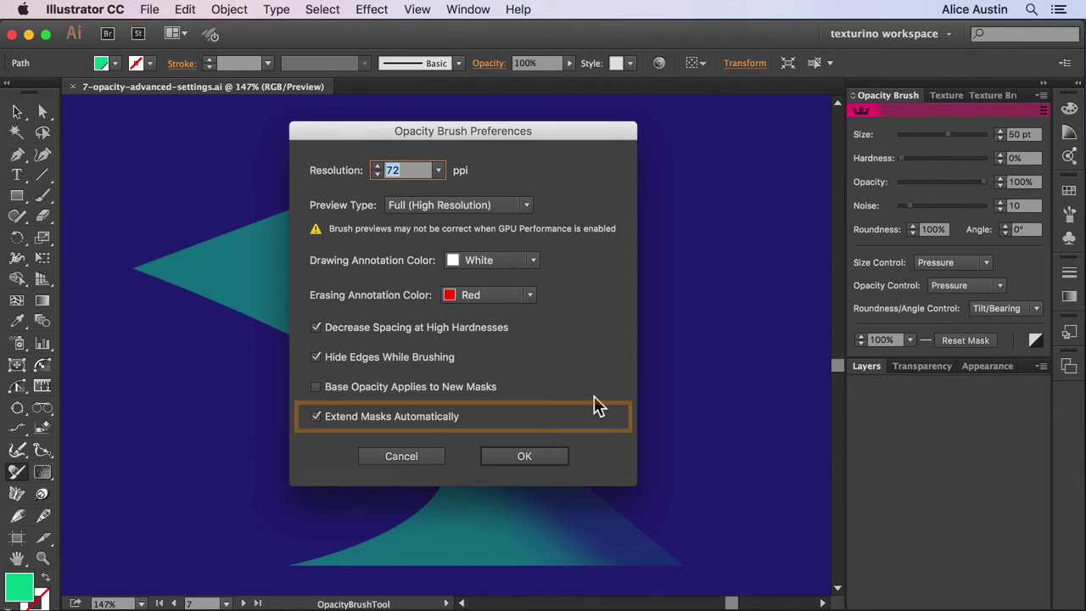
Step: Close the Opacity Brush Preferences and show the mask commands, including Extend Mask to Fit Art
click(556, 458)
click(1042, 95)
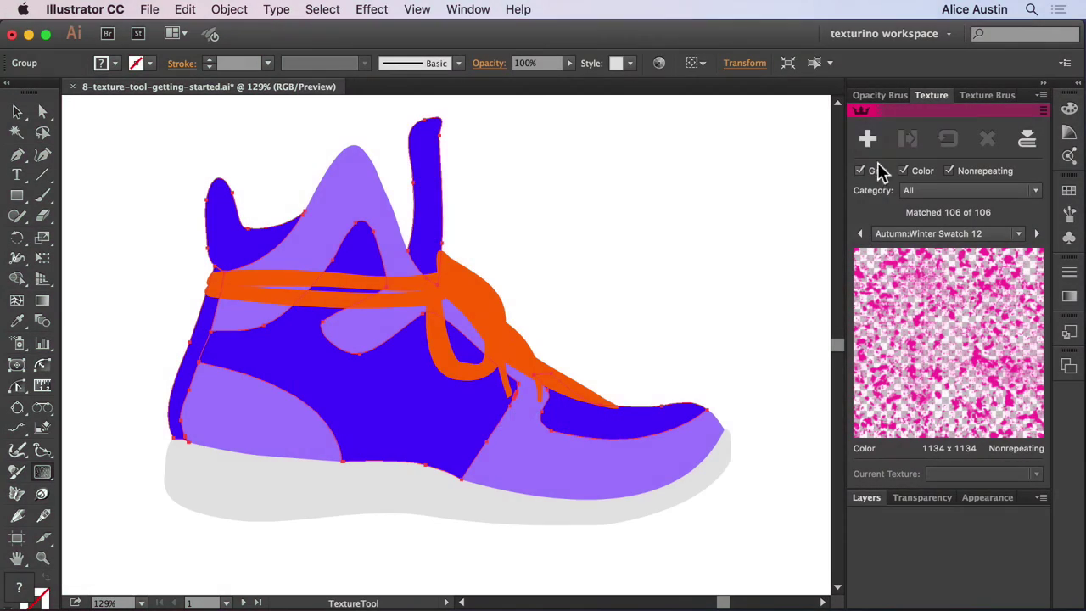
Step: Apply the Autumn:Winter Swatch 12 texture to the selected shoe shapes
click(869, 140)
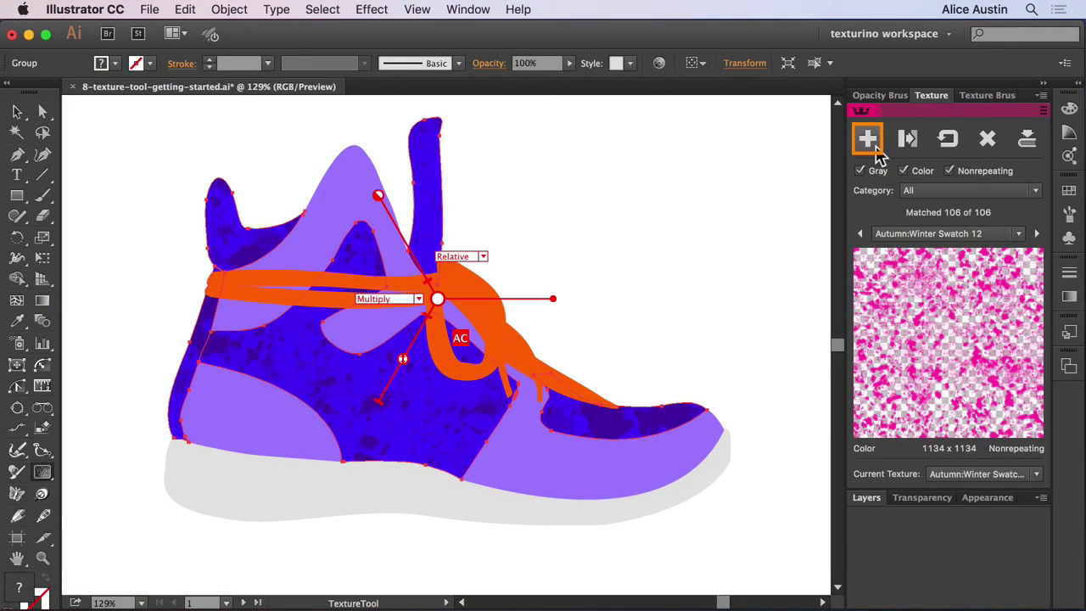